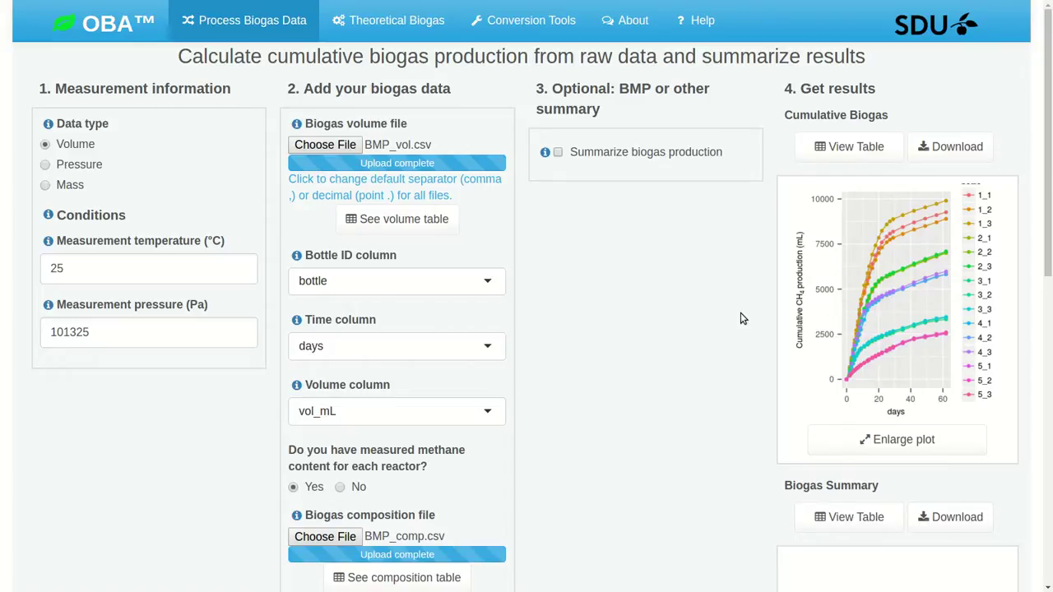
Switch from the OBA cumulative results to the Files window showing the BMP folder.
key("alt+Tab")
key("alt+Tab")
key("alt+Tab")
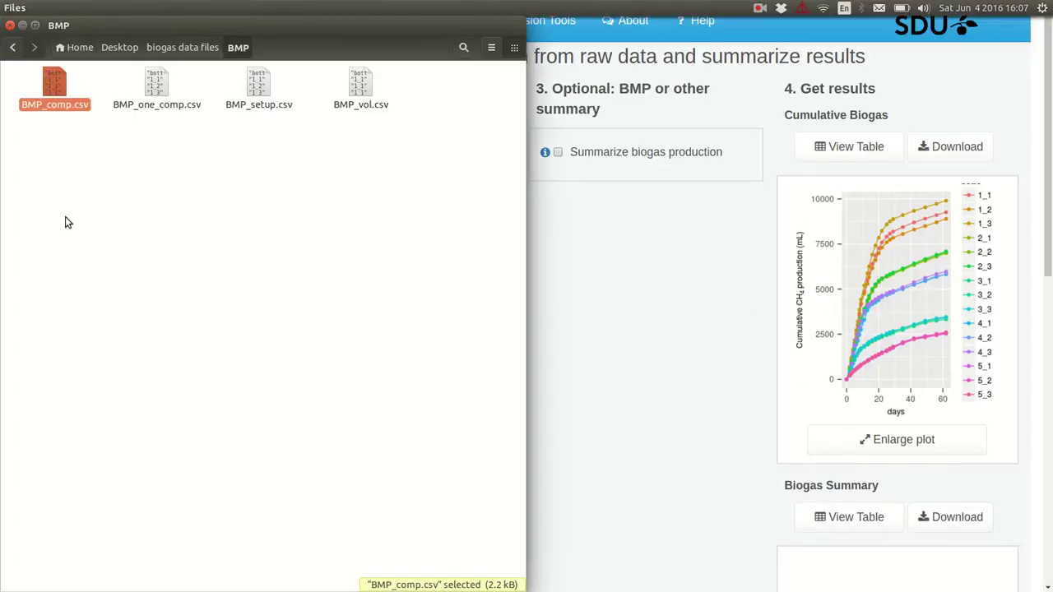
Point out BMP_vol.csv and BMP_comp.csv, then open BMP_setup.csv in Gnumeric.
left_click(364, 87)
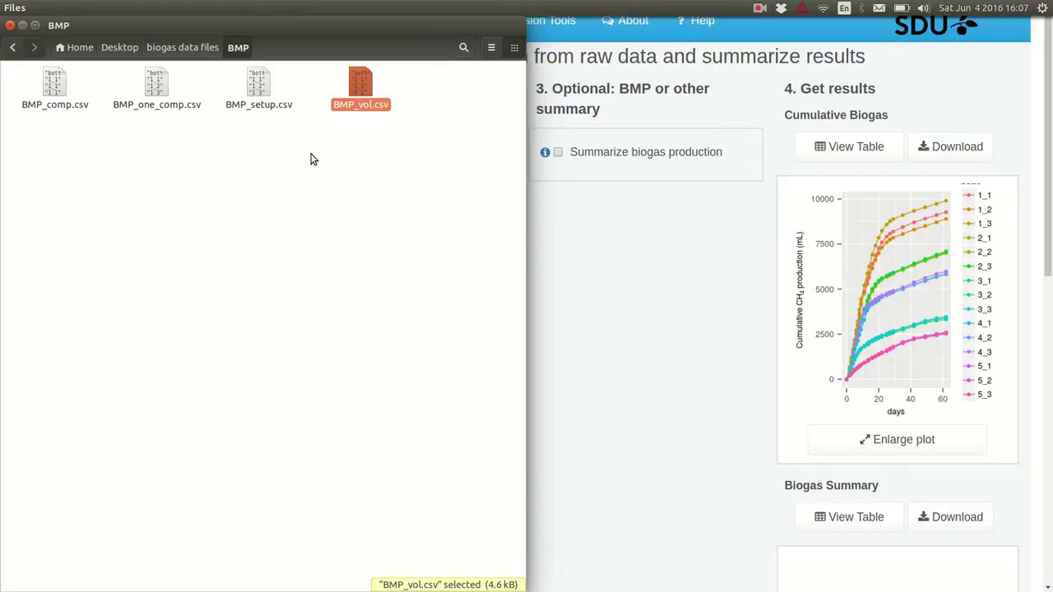
left_click(58, 90)
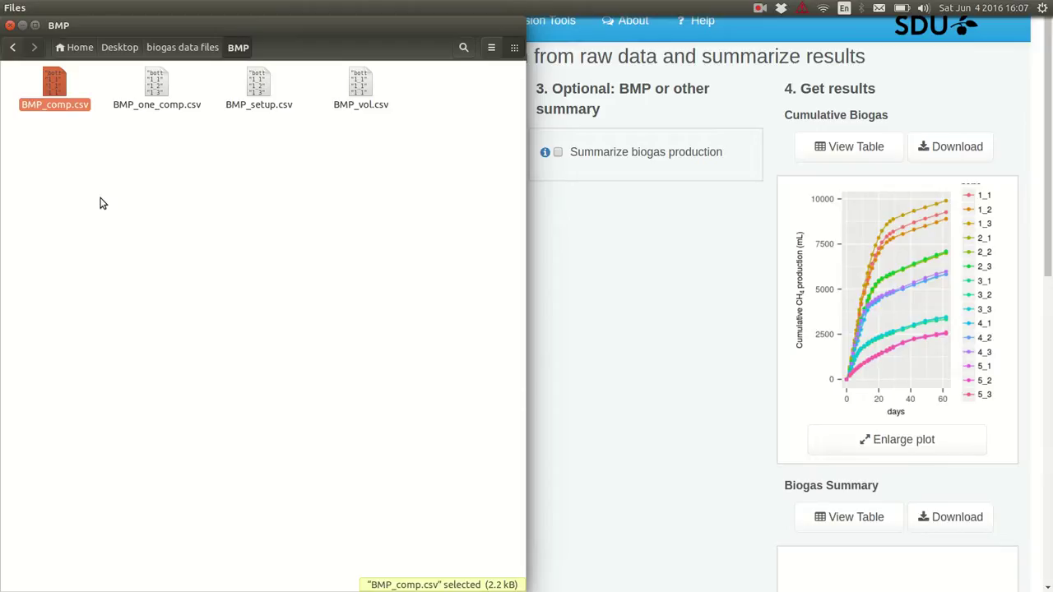
double_click(261, 87)
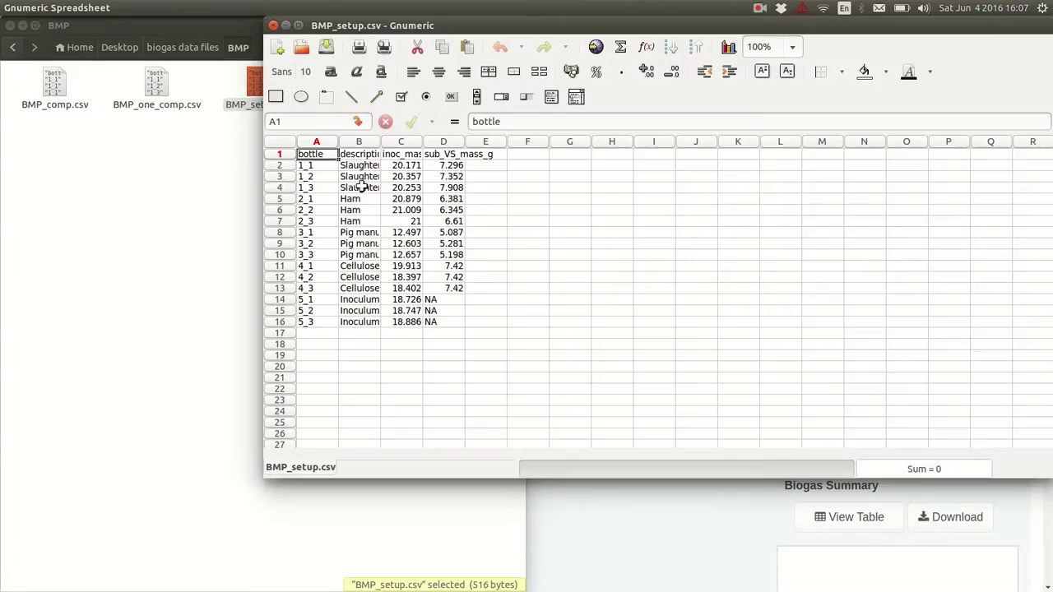
Zoom the setup sheet to 150%, maximise the window and auto-fit all columns.
left_click(794, 48)
left_click(769, 87)
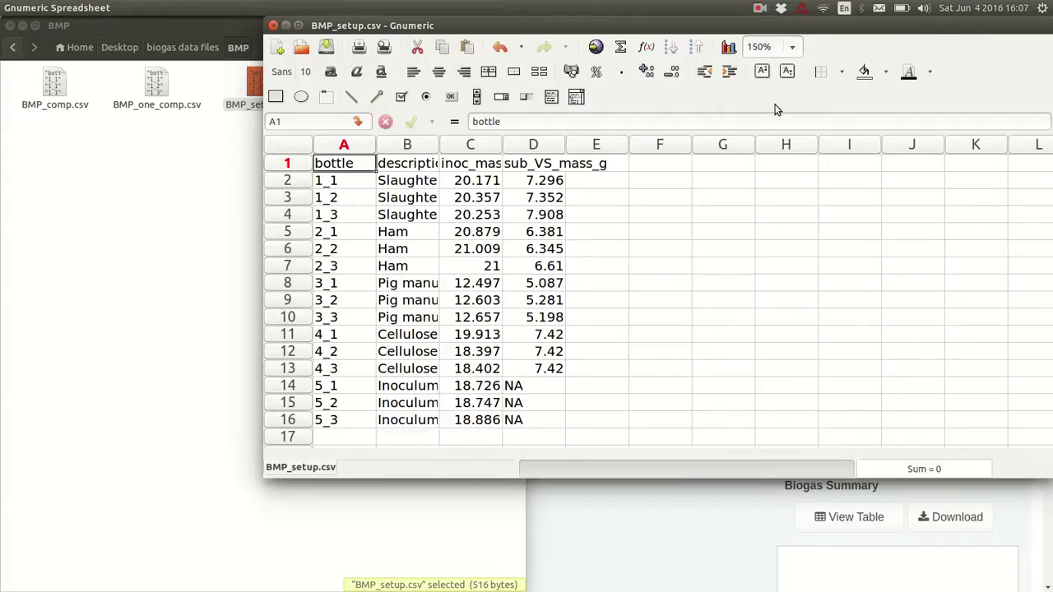
key("ctrl+super+Up")
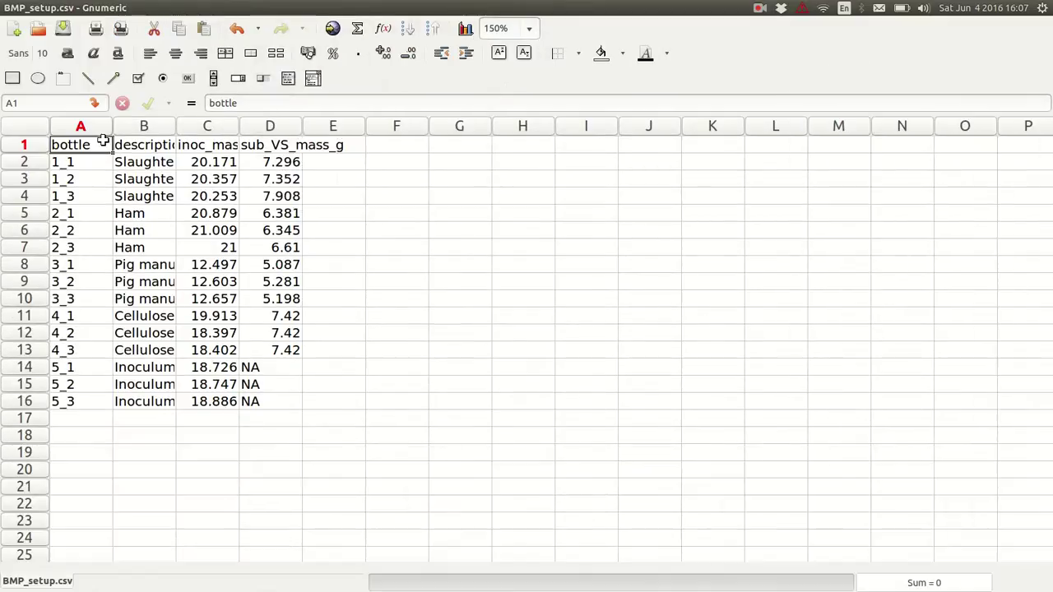
left_click(40, 132)
double_click(112, 132)
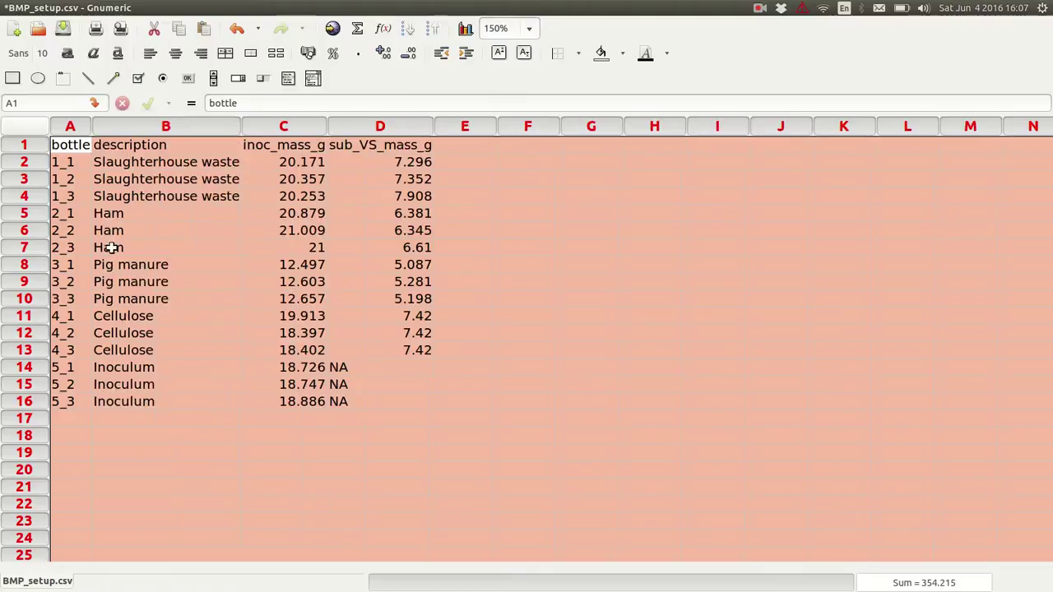
left_click(69, 148)
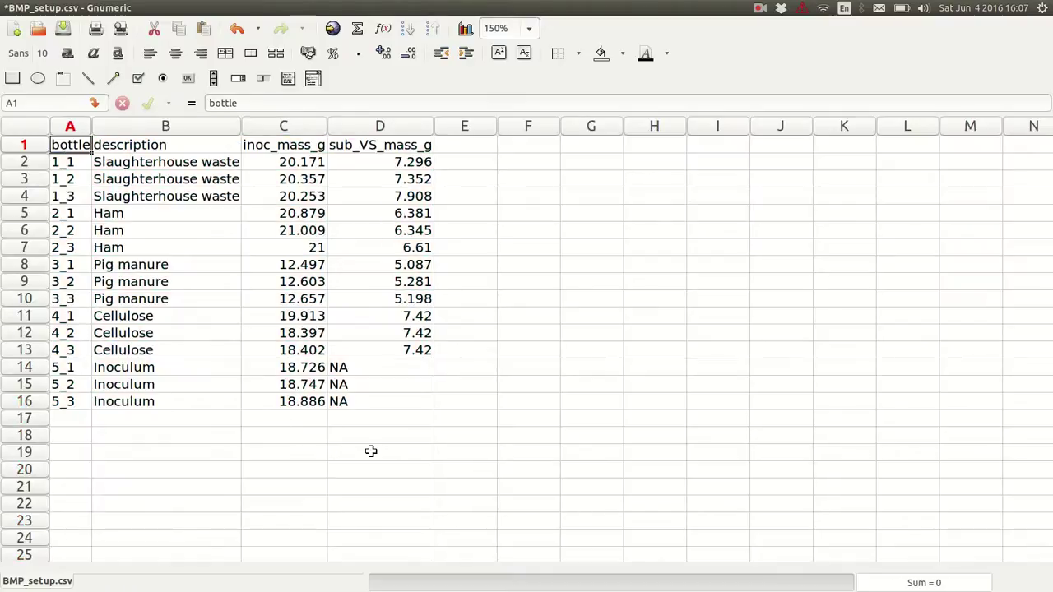
left_click(76, 166)
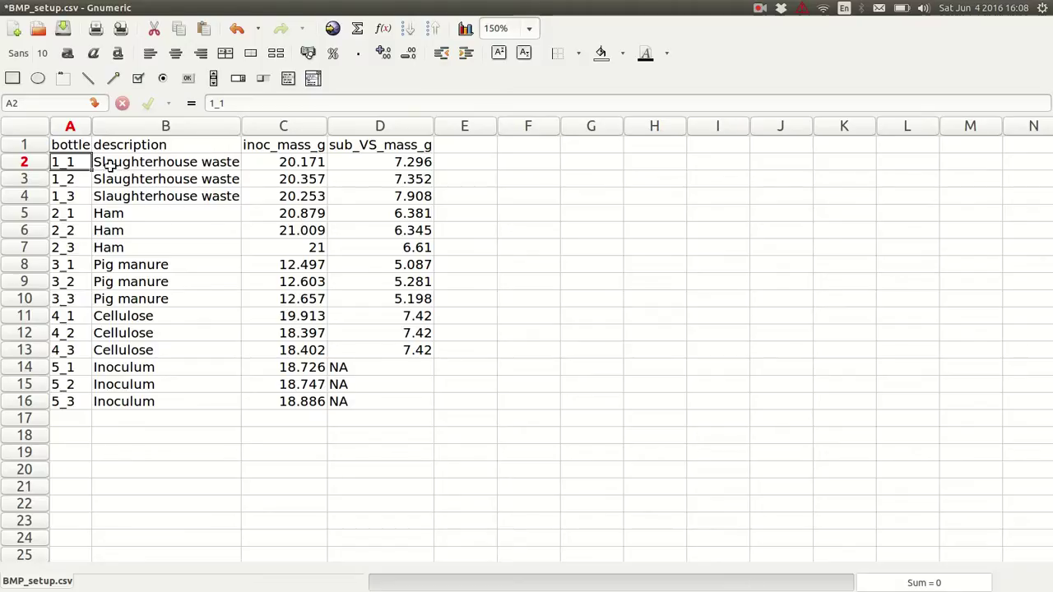
Highlight the slaughterhouse rows 2–4, mass cells C2 and D2, inoculum bottles A14:C16 and D2:D13.
left_click_drag(38, 163, 38, 201)
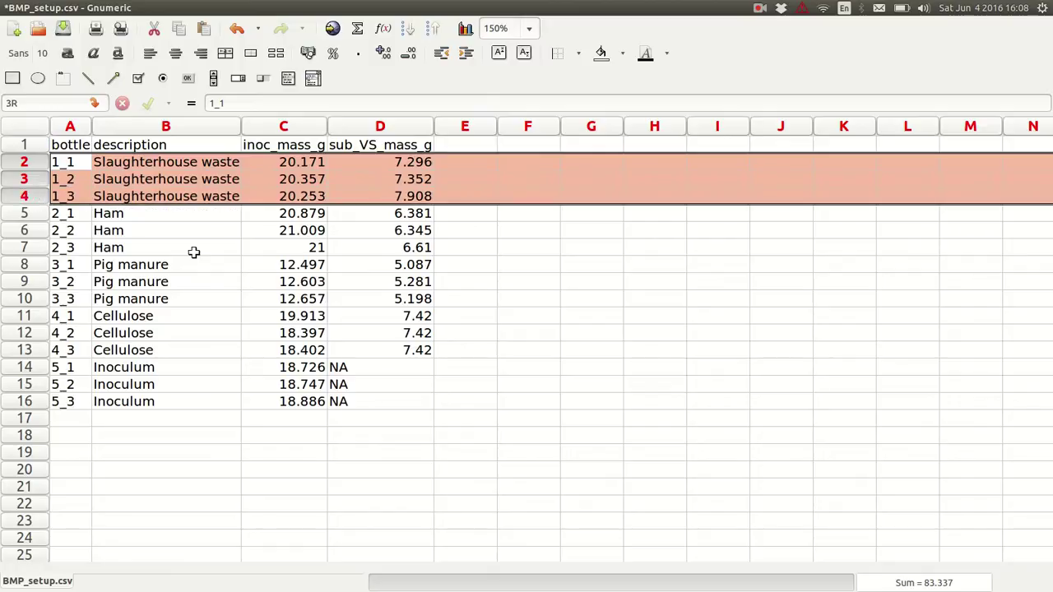
left_click(301, 163)
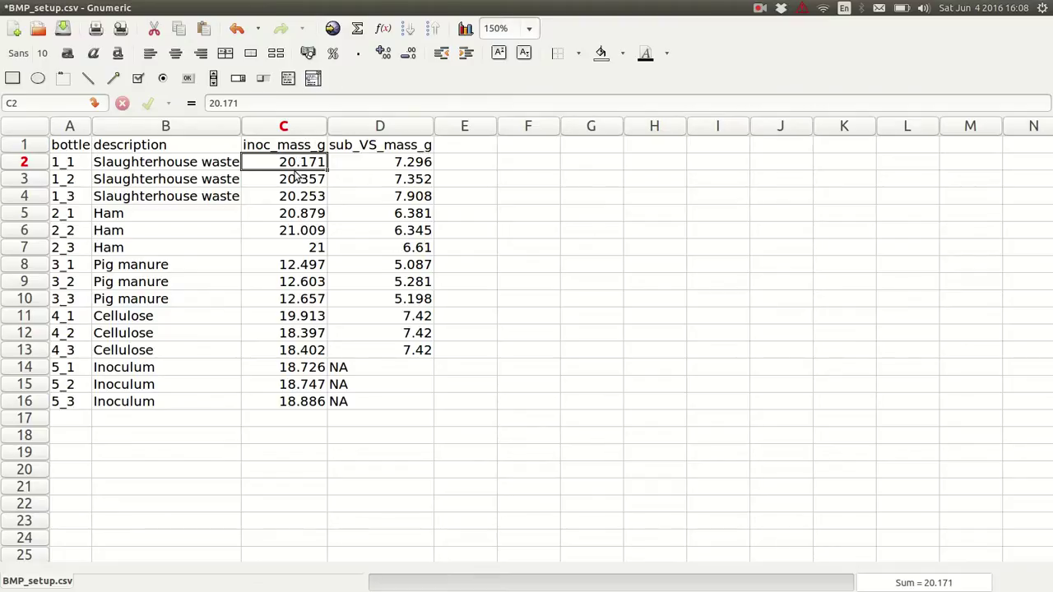
left_click(429, 161)
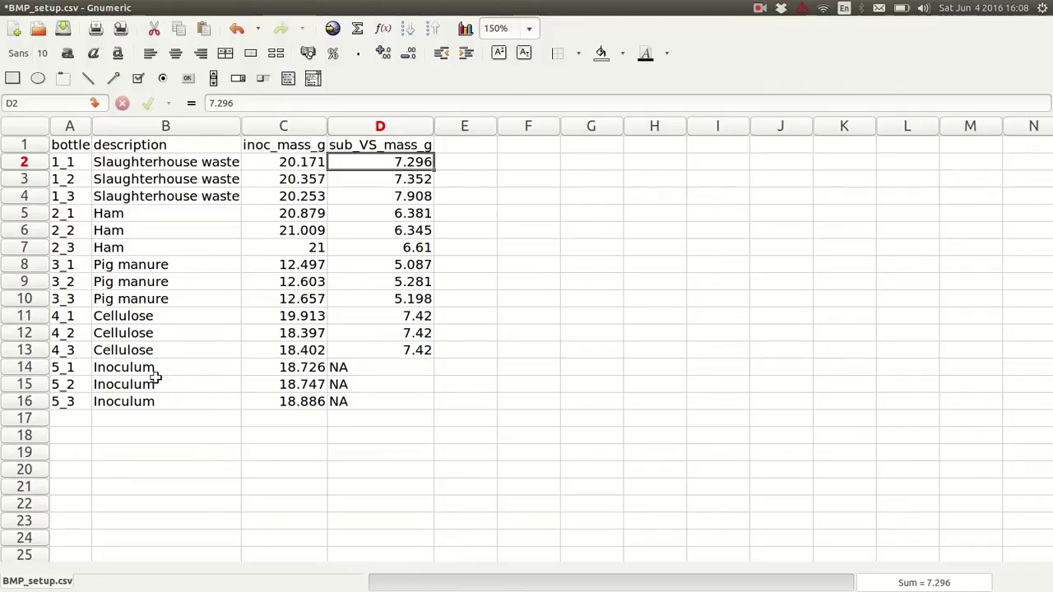
left_click_drag(71, 369, 290, 399)
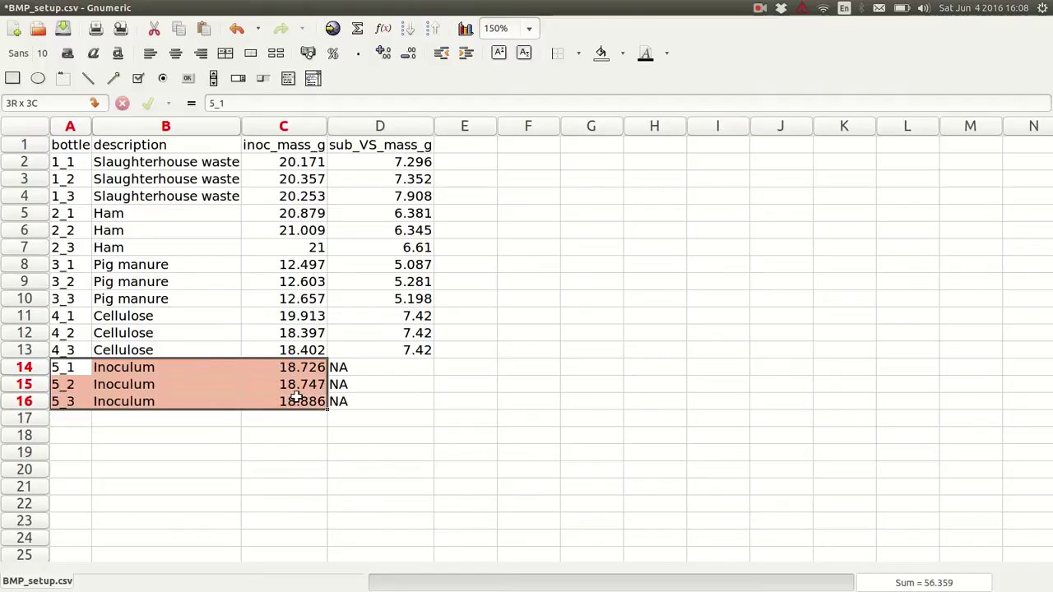
left_click_drag(296, 399, 296, 399)
left_click_drag(388, 162, 395, 348)
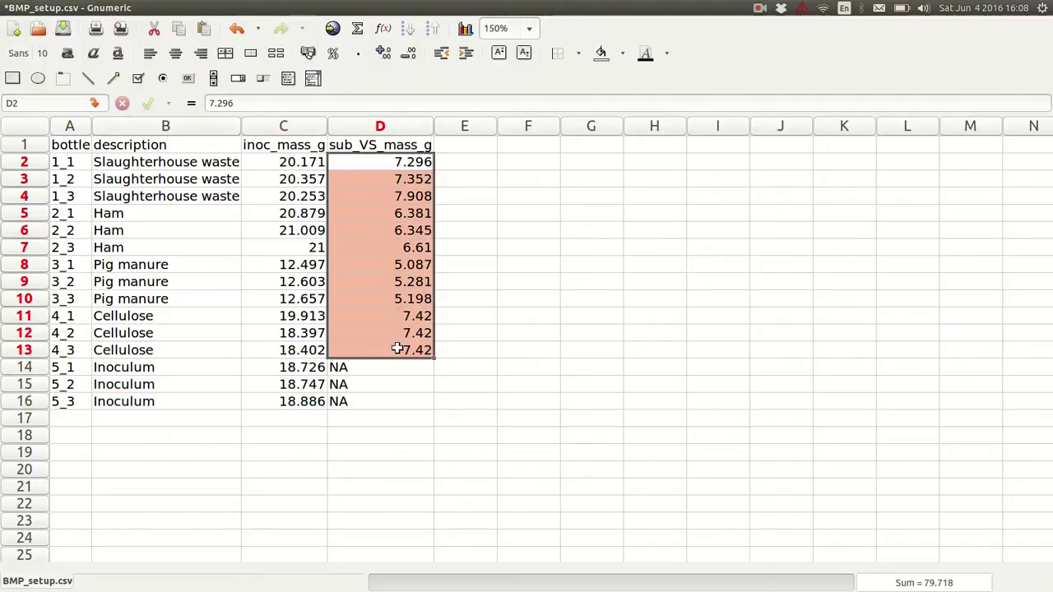
left_click(528, 330)
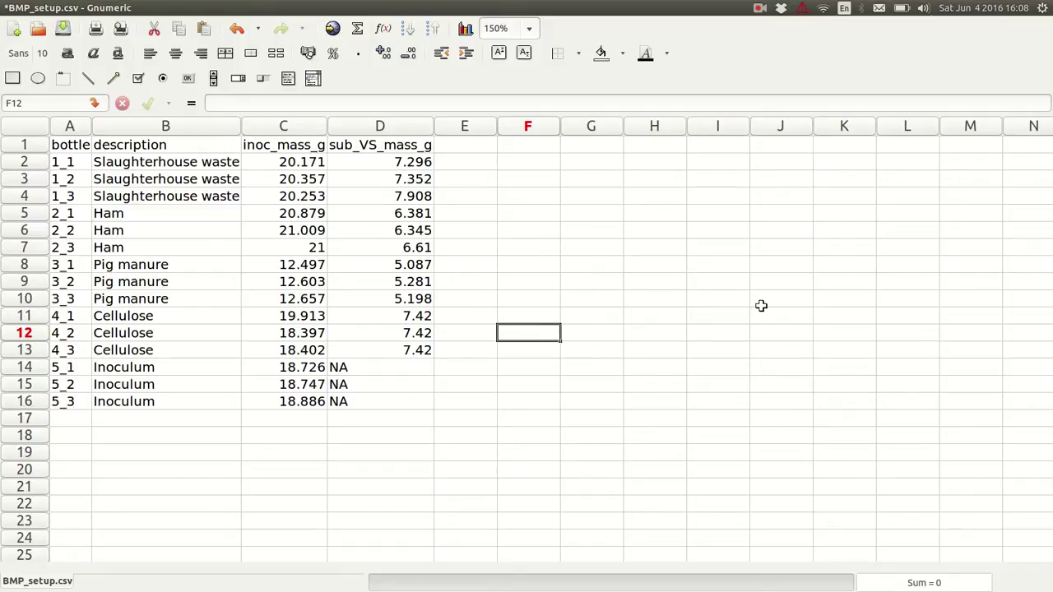
Close BMP_setup.csv without saving and return to the OBA page in the browser.
key("ctrl+w")
left_click(533, 349)
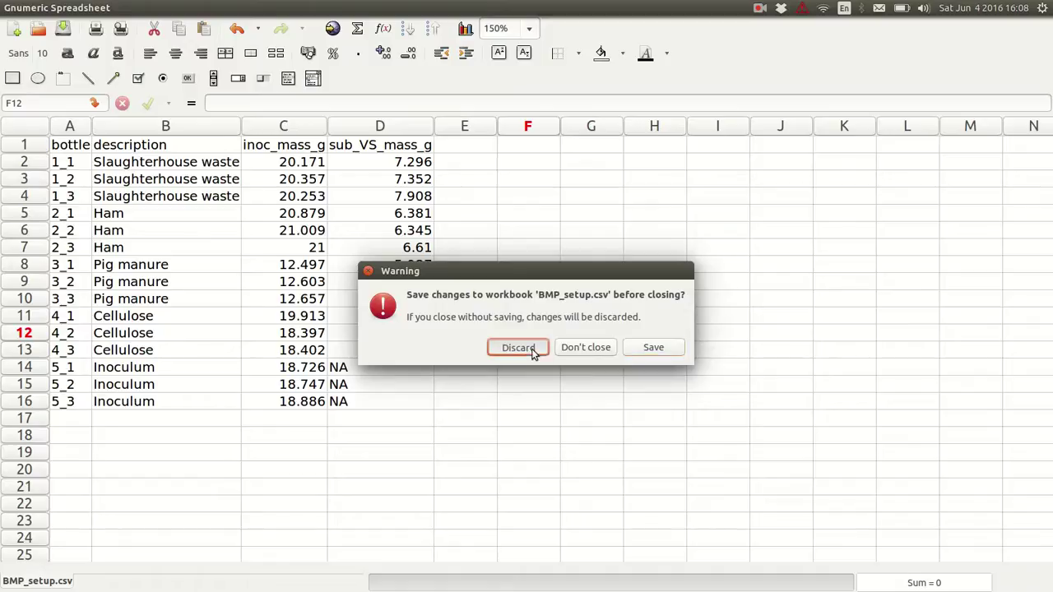
left_click(613, 297)
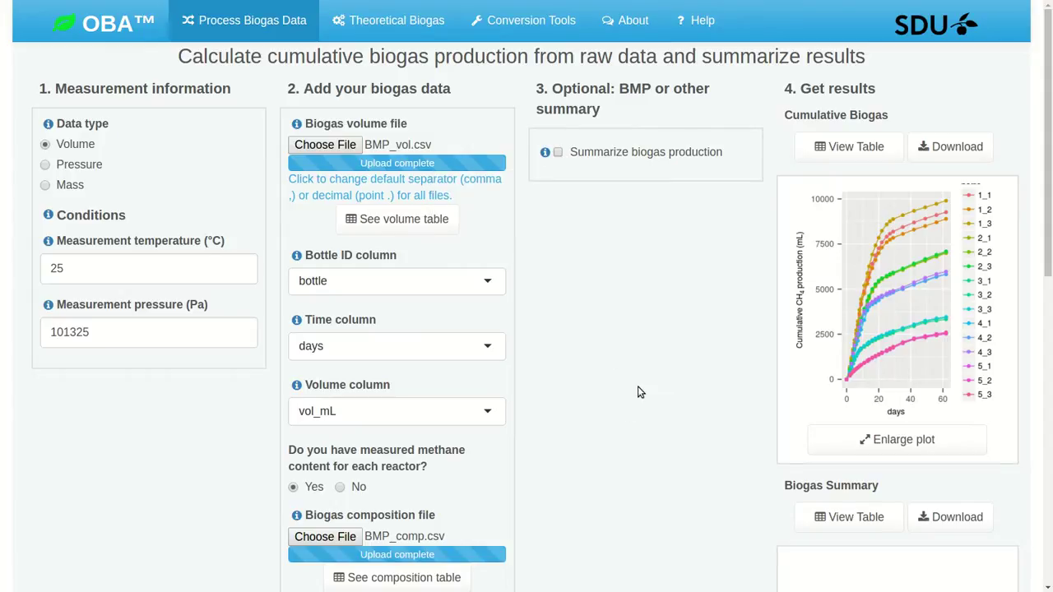
Tick Summarize biogas production, Normalize by substrate mass and Subtract inoculum production.
left_click(557, 155)
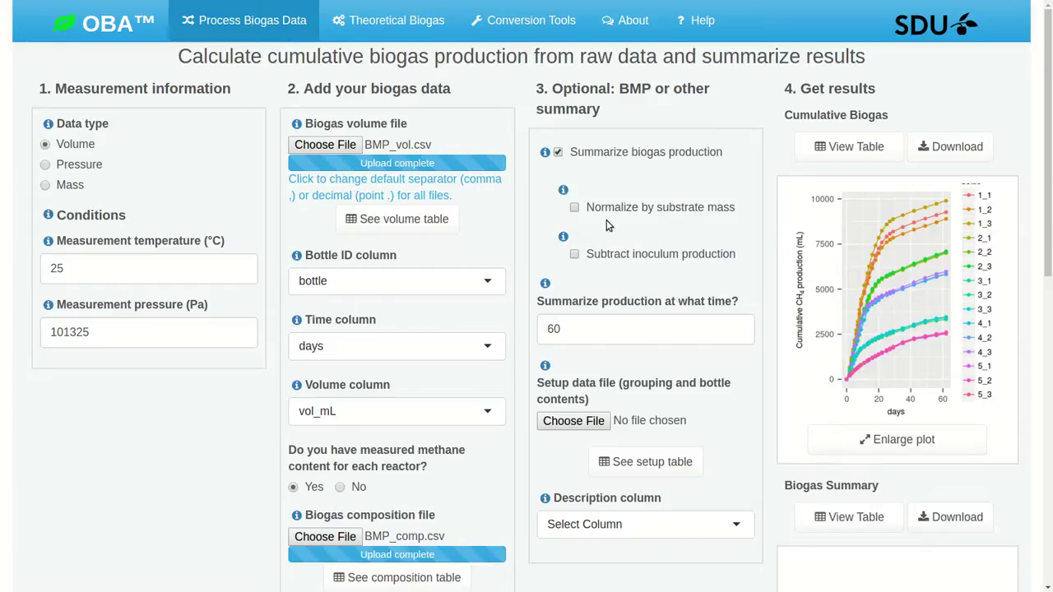
left_click(575, 208)
left_click(574, 253)
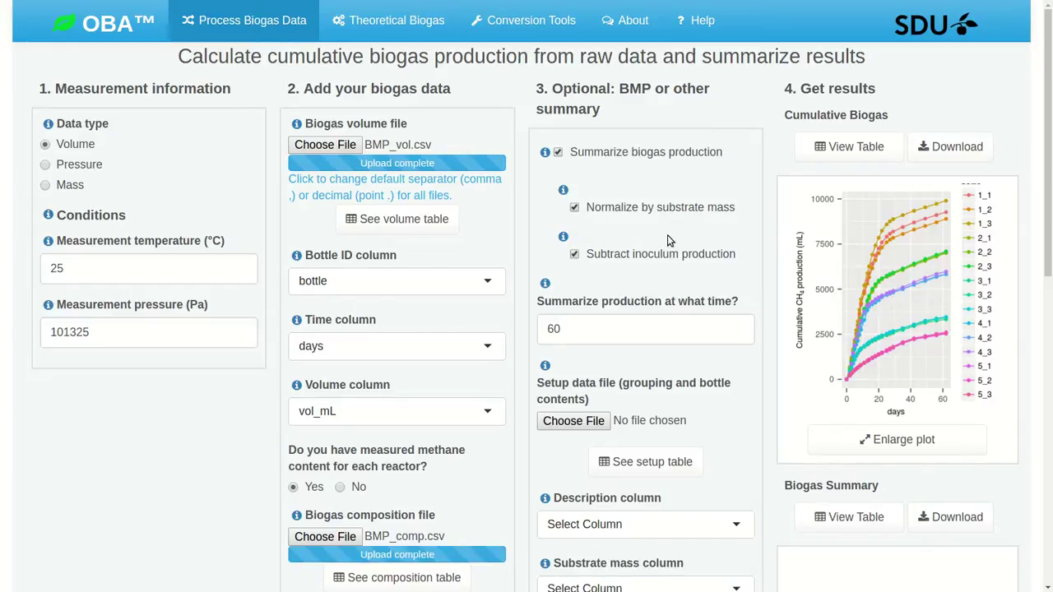
scroll(668, 240, "down", 1)
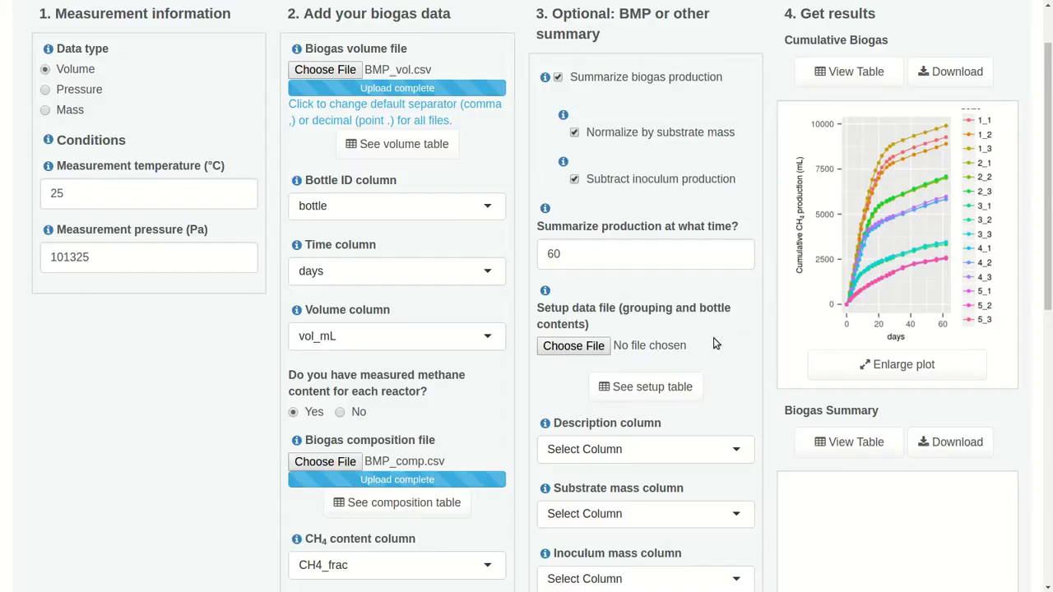
scroll(714, 338, "down", 1)
Upload BMP_setup.csv as the setup data file and page through its 15-bottle preview table.
left_click(570, 291)
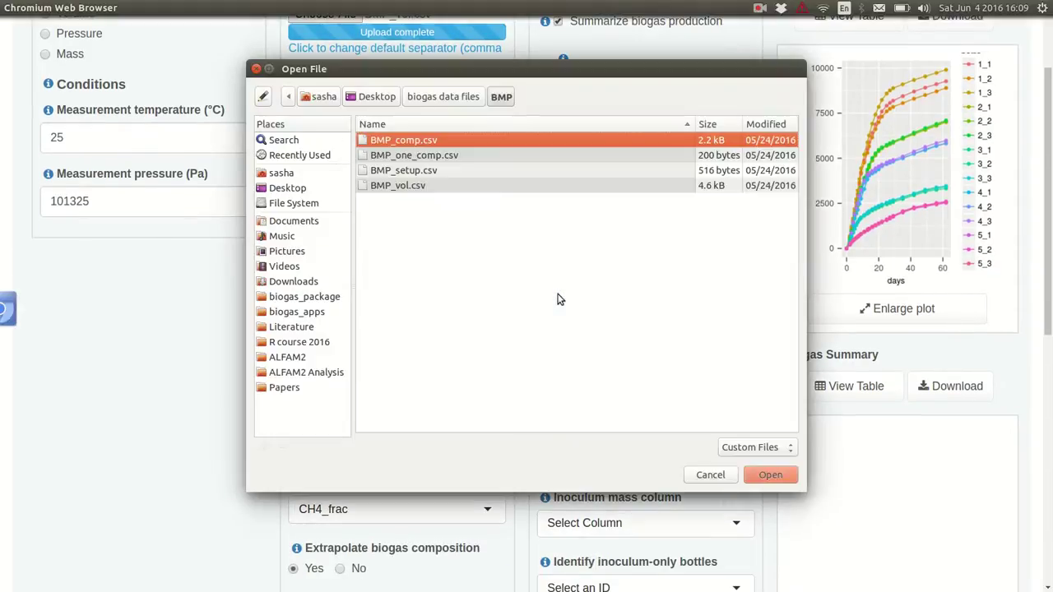
double_click(417, 172)
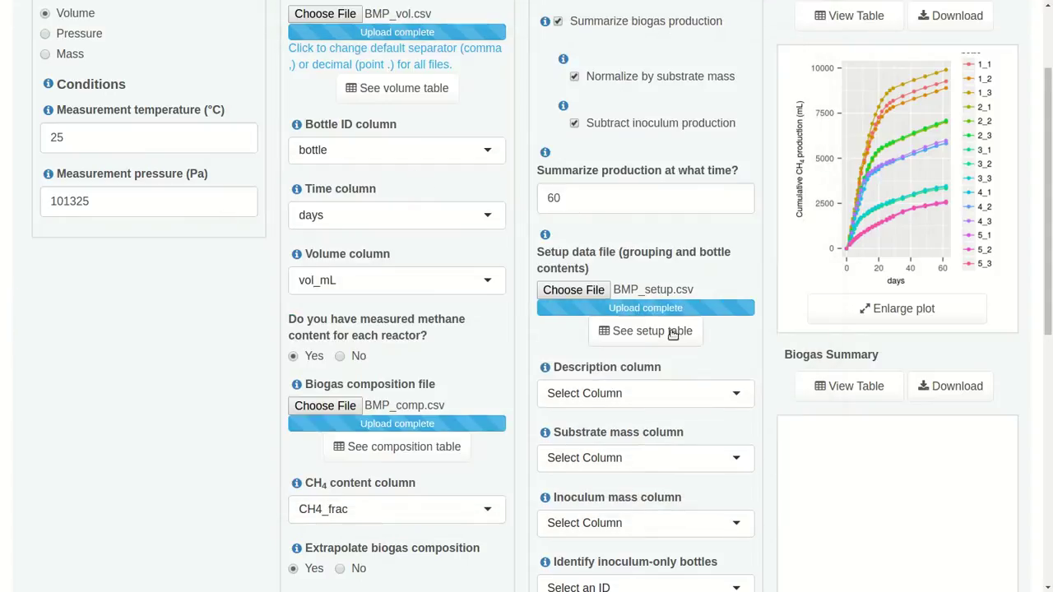
left_click(669, 333)
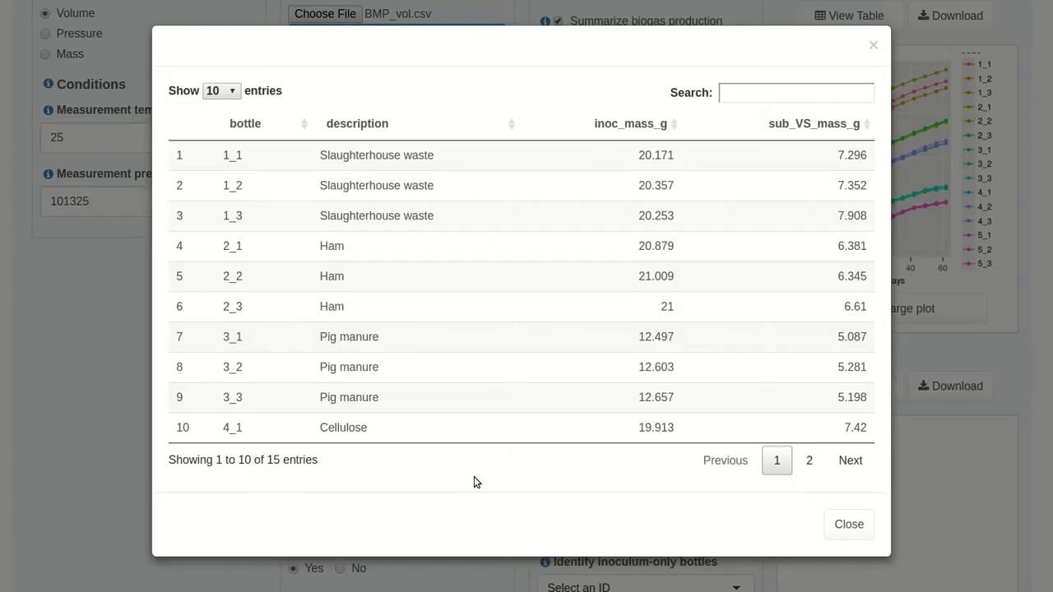
left_click(809, 460)
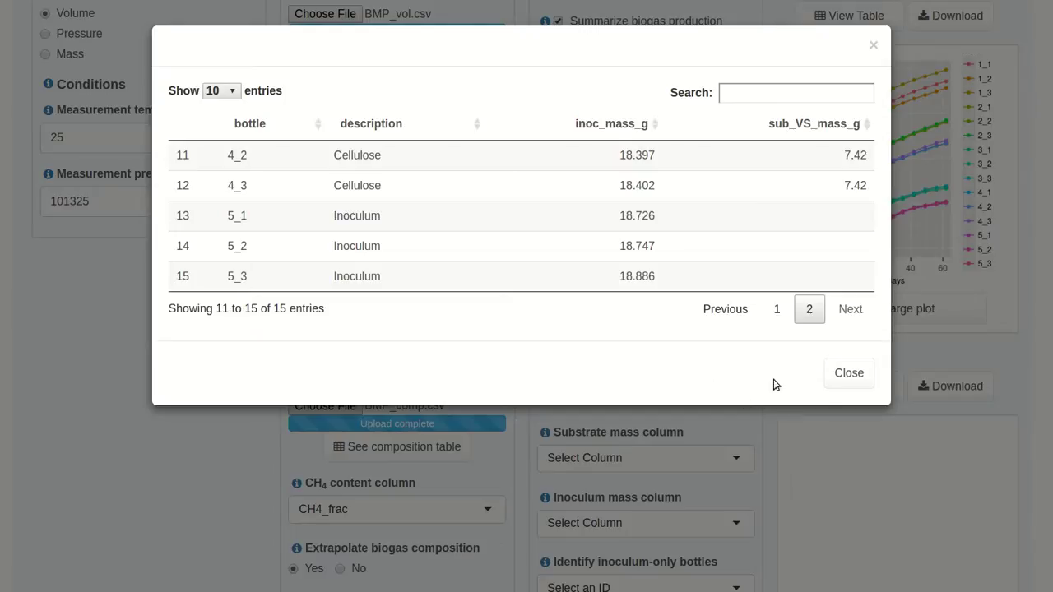
left_click(858, 380)
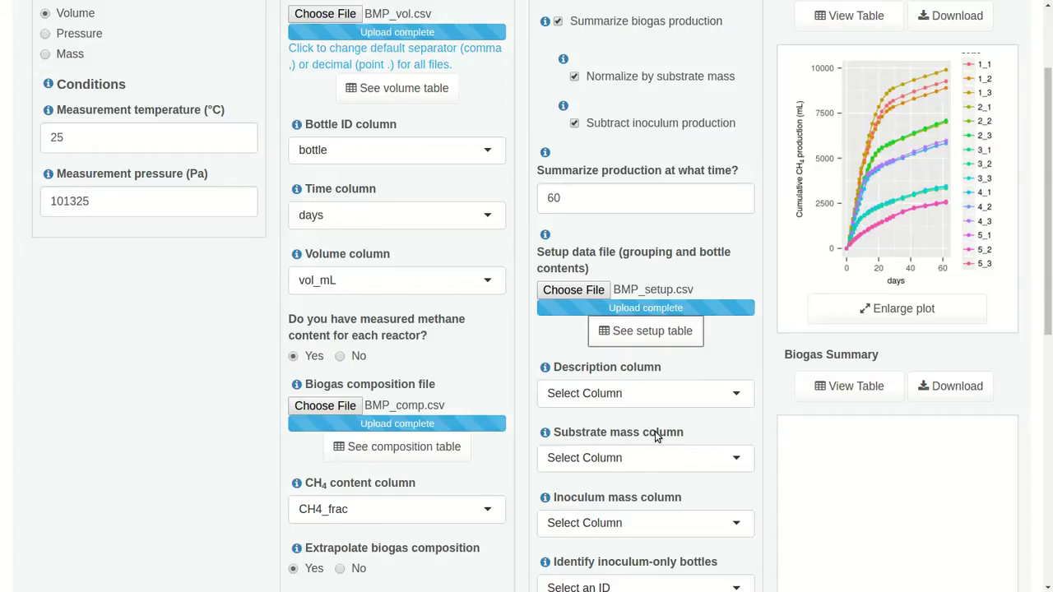
Map description, sub_VS_mass_g and inoc_mass_g columns, and set Inoculum as inoculum-only bottles.
scroll(655, 431, "down", 2)
left_click(661, 304)
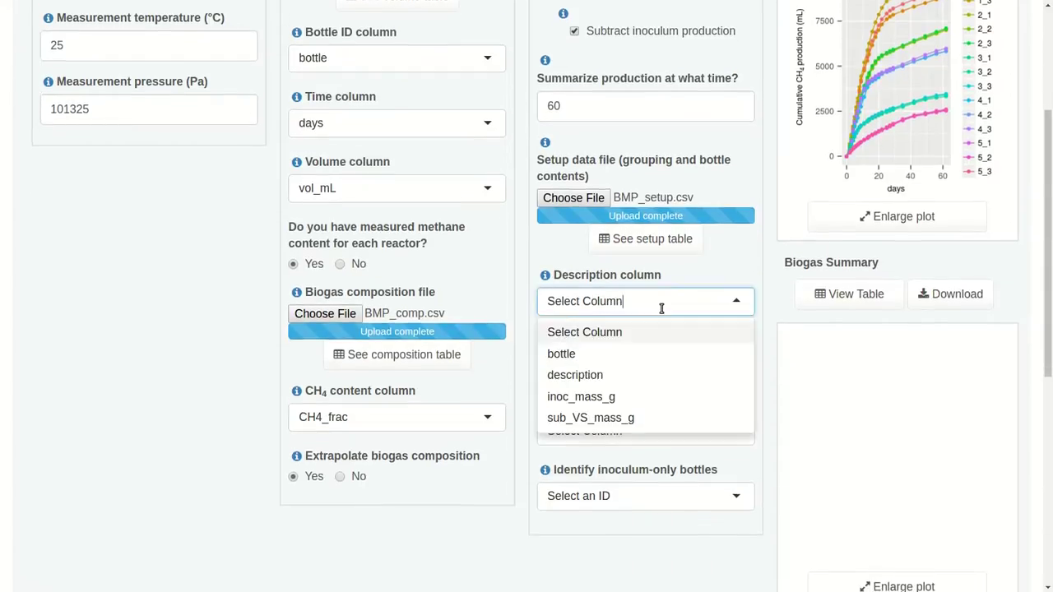
left_click(639, 375)
left_click(610, 369)
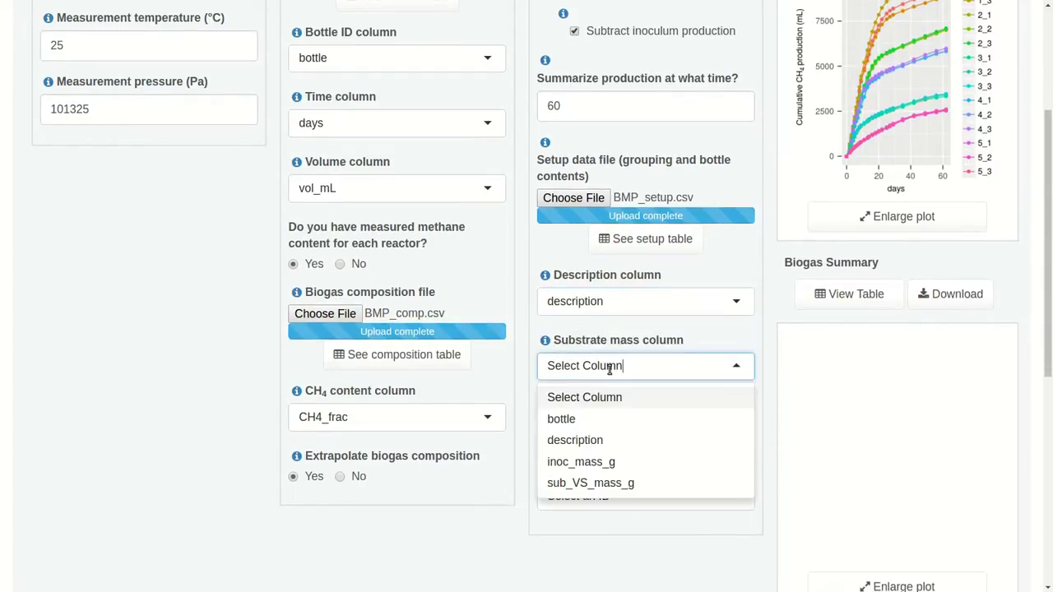
left_click(610, 487)
left_click(663, 436)
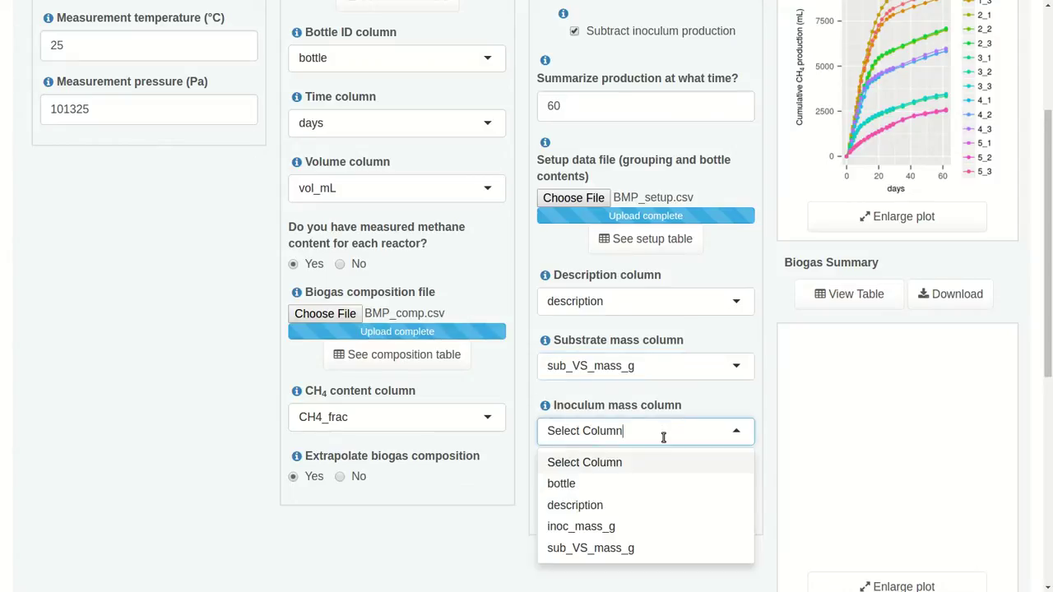
left_click(642, 531)
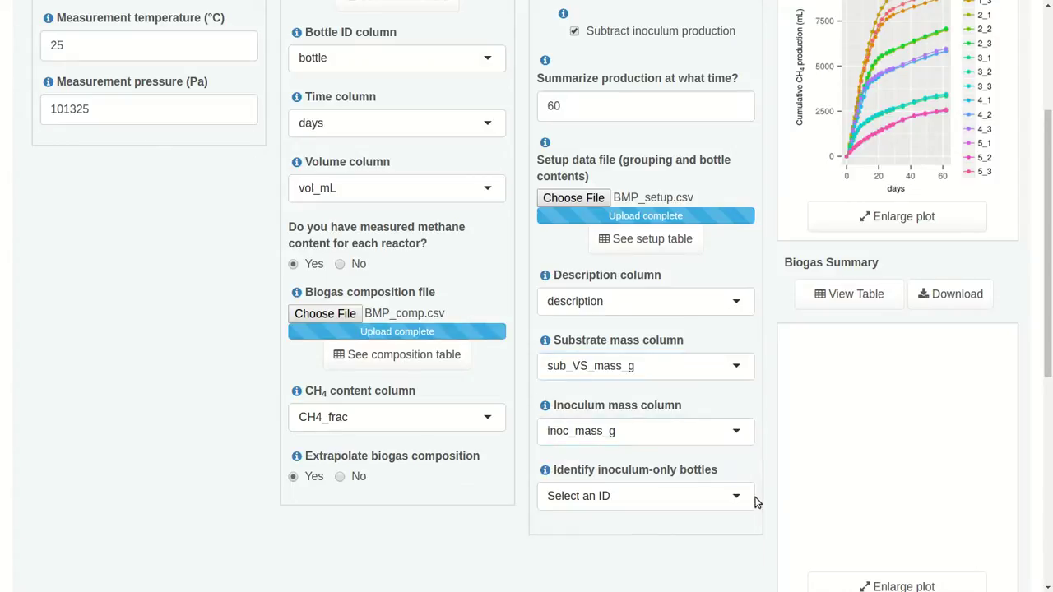
scroll(794, 491, "down", 2)
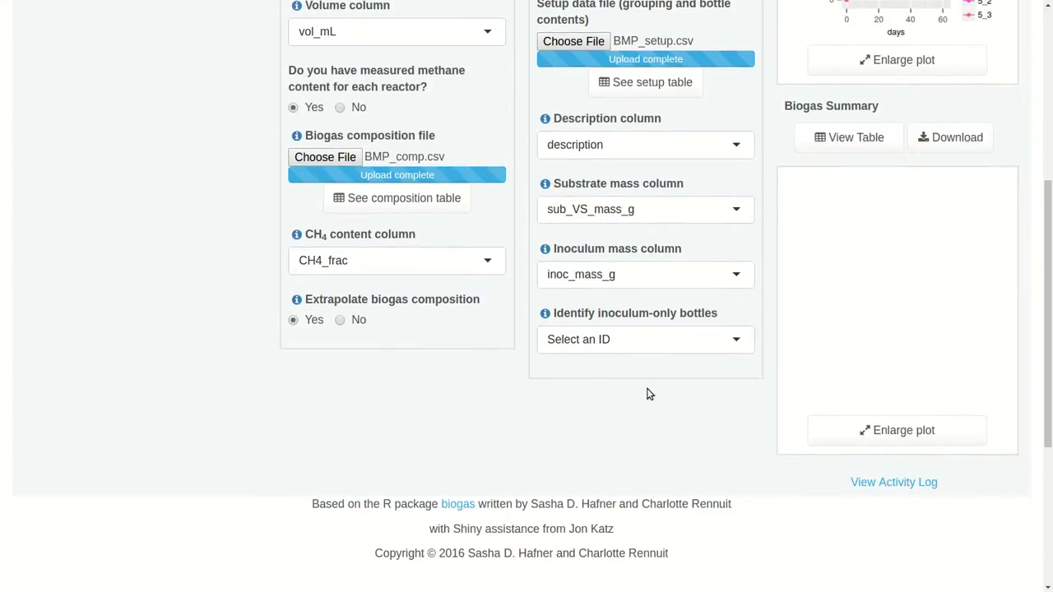
left_click(673, 337)
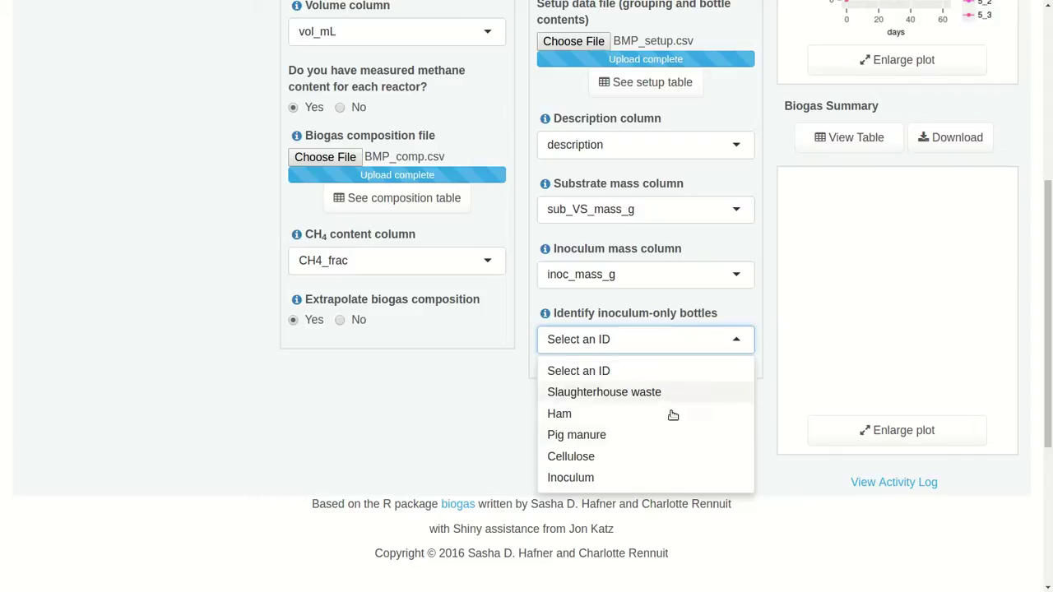
left_click(651, 479)
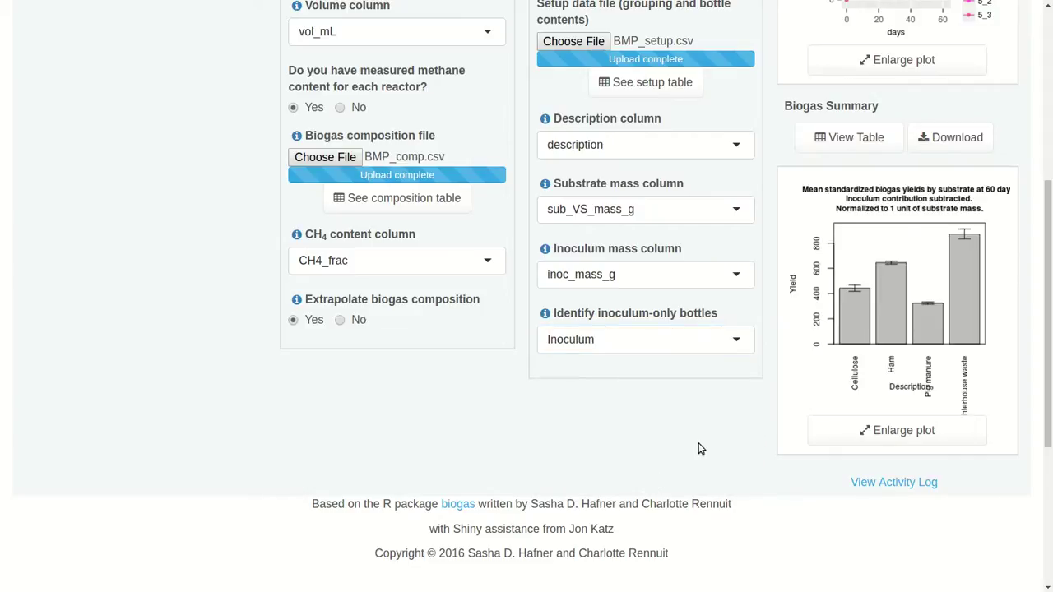
left_click(878, 431)
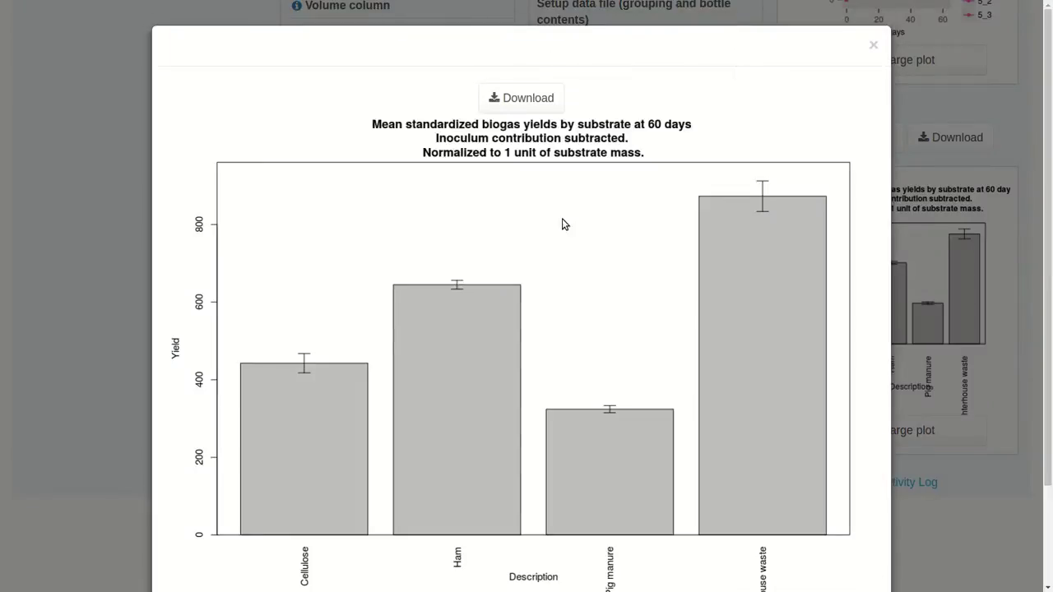
scroll(565, 223, "down", 2)
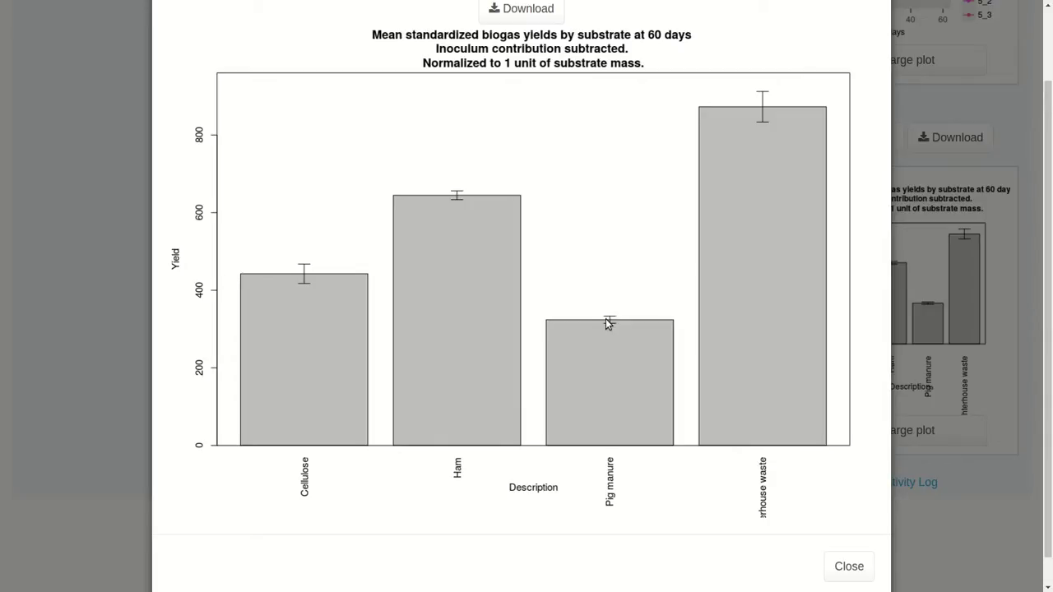
left_click(849, 567)
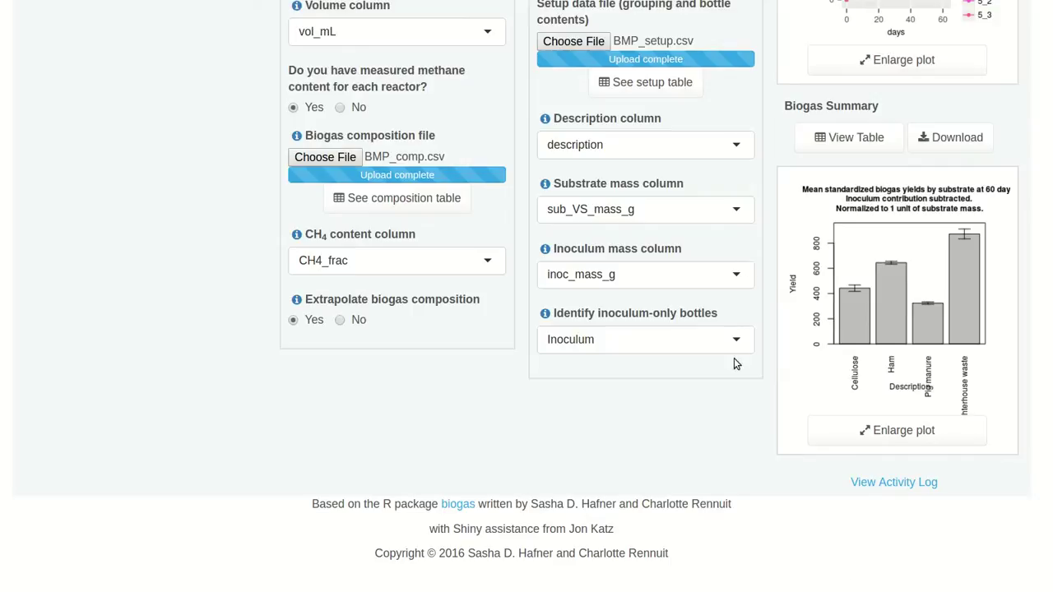
Review the mean 60-day yield summary table, then download it as a CSV file.
left_click(851, 140)
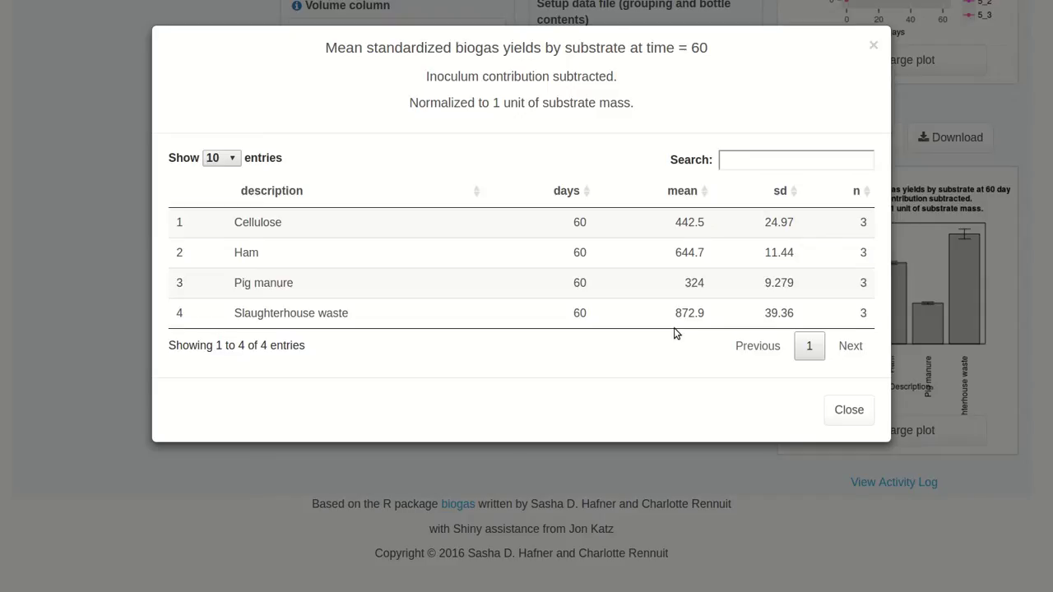
left_click(842, 409)
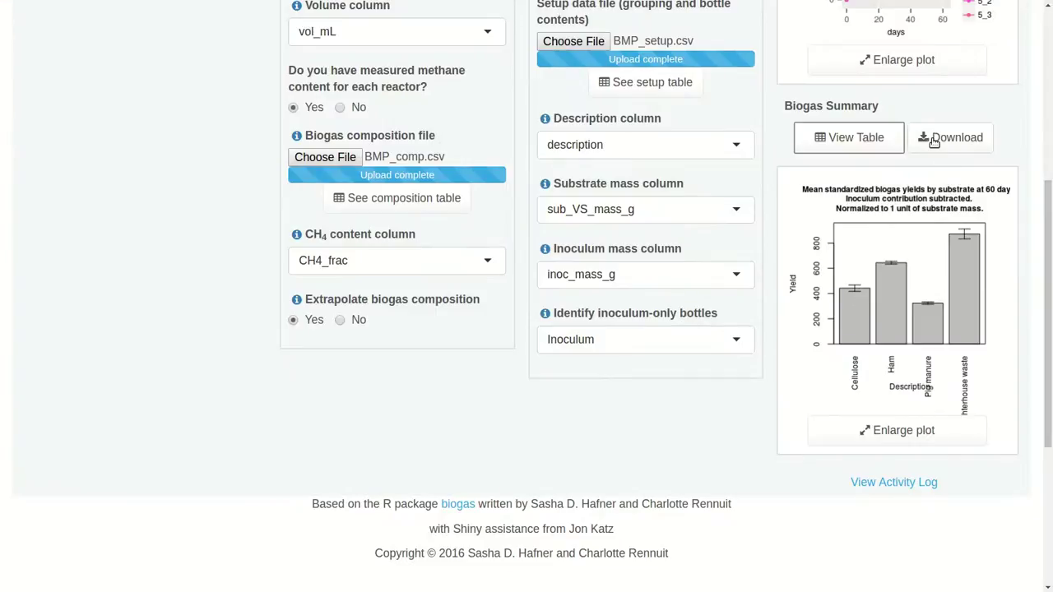
left_click(930, 138)
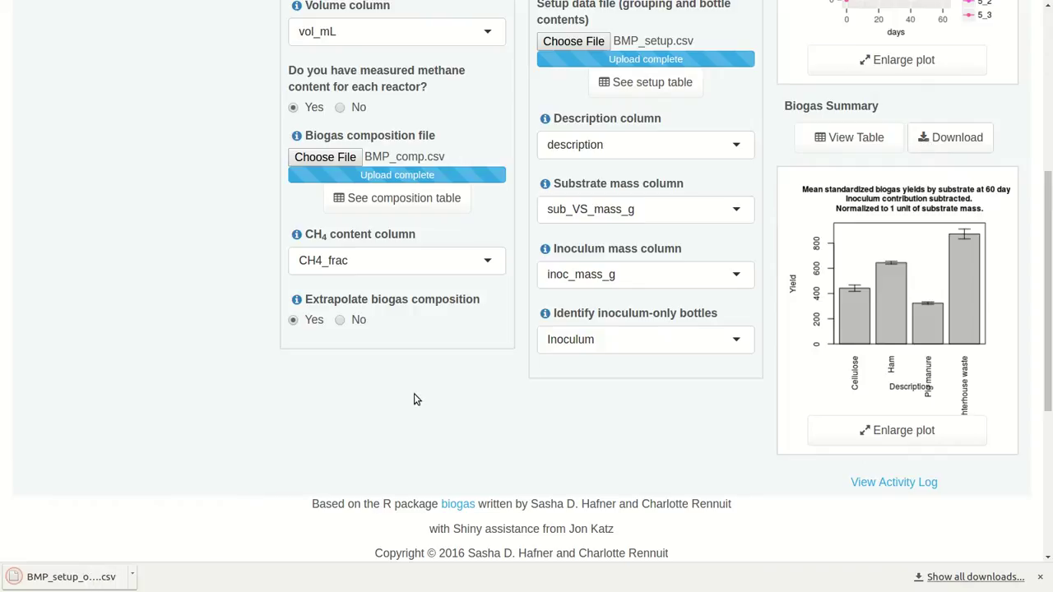
Open BMP_setup_output.csv in Gnumeric at 150% zoom and auto-fit column A.
left_click(90, 579)
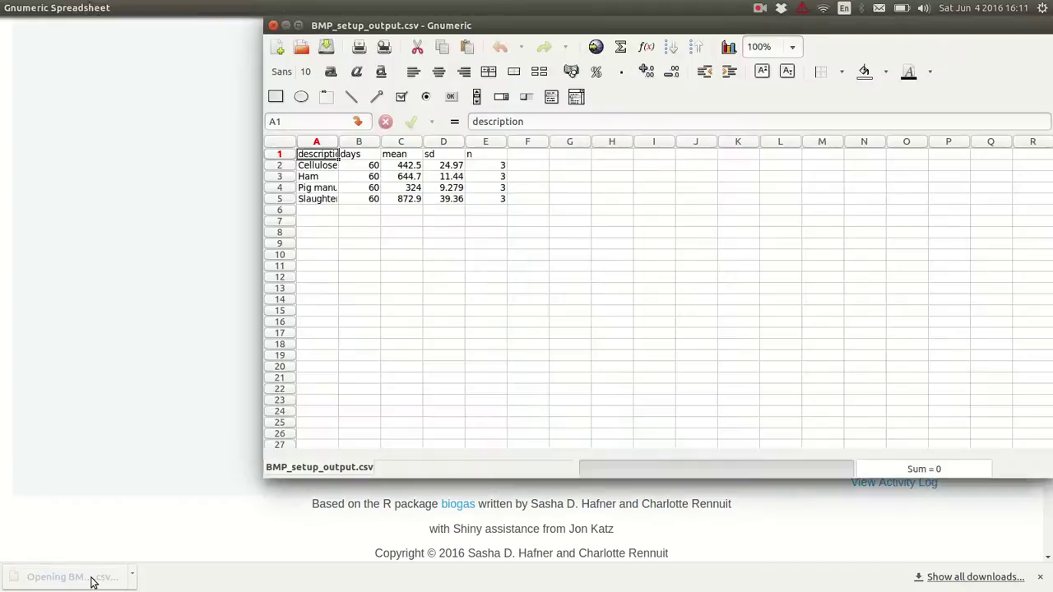
left_click(797, 48)
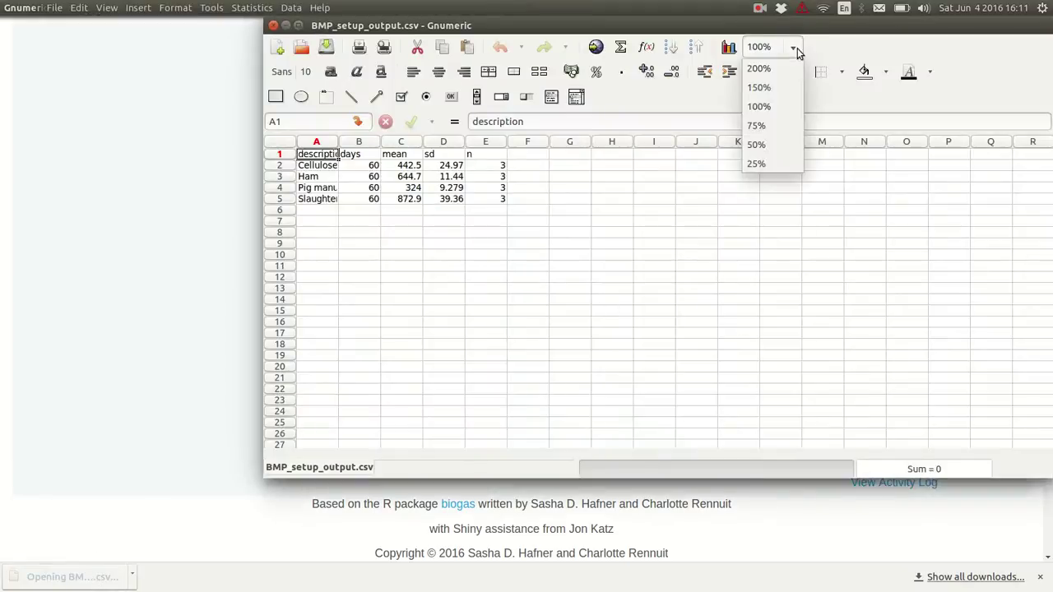
left_click(759, 87)
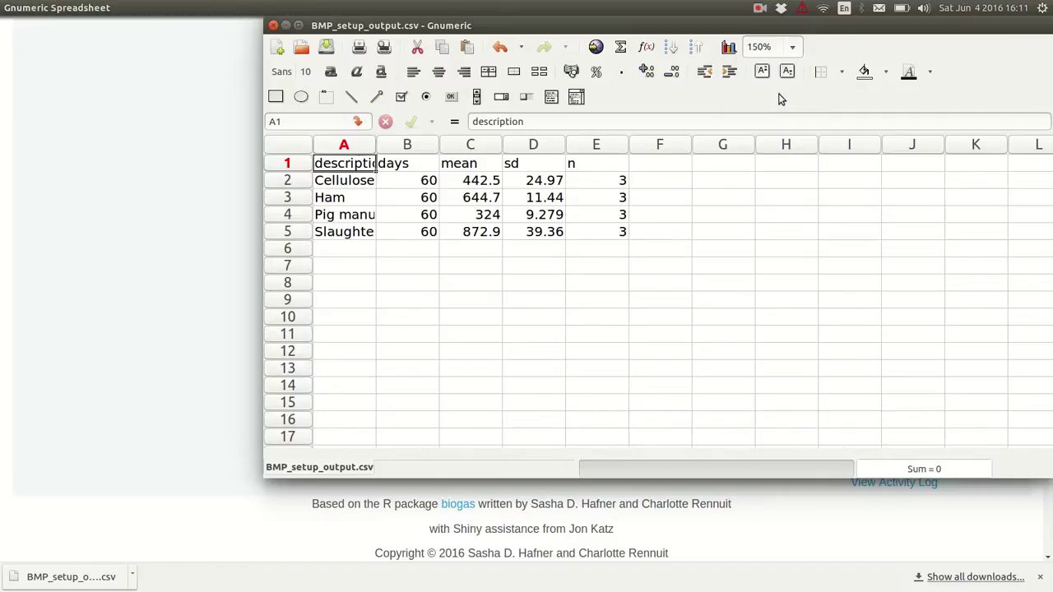
double_click(376, 145)
Inspect the sd header and Cellulose and Ham entries, then close without saving.
left_click(498, 284)
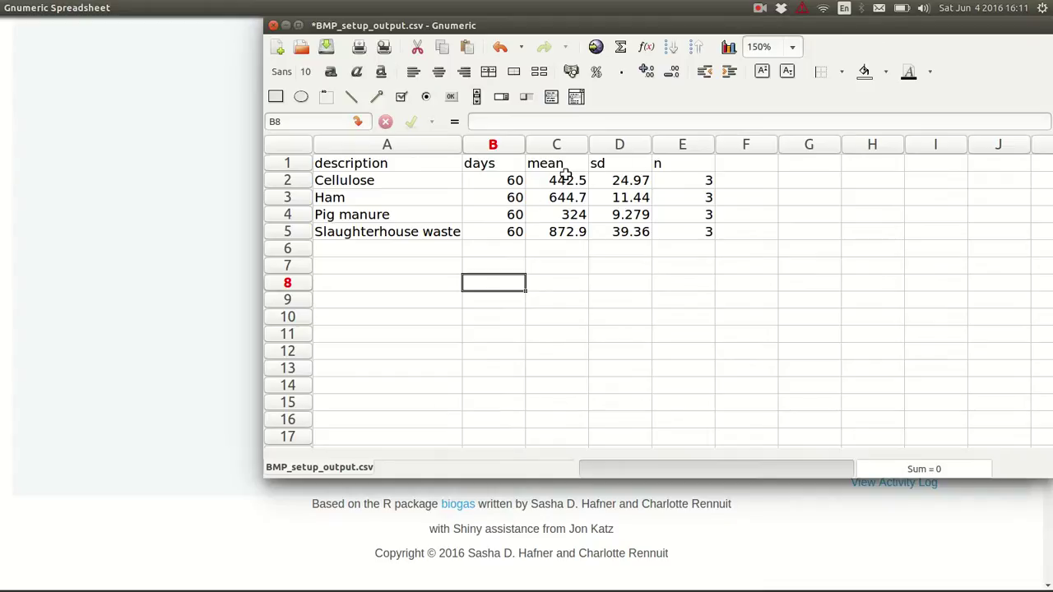
left_click(623, 165)
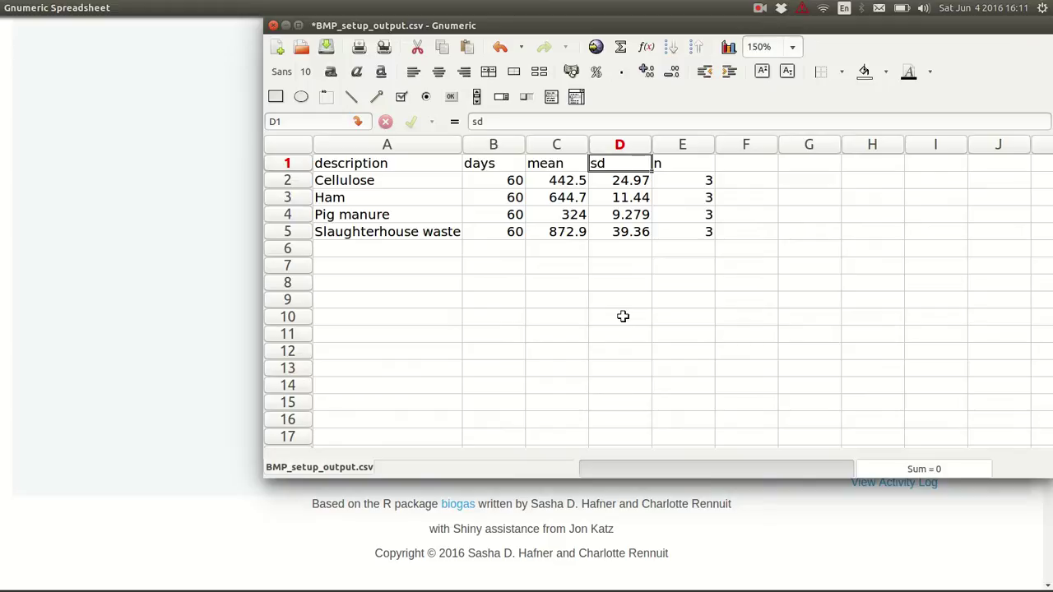
left_click(436, 176)
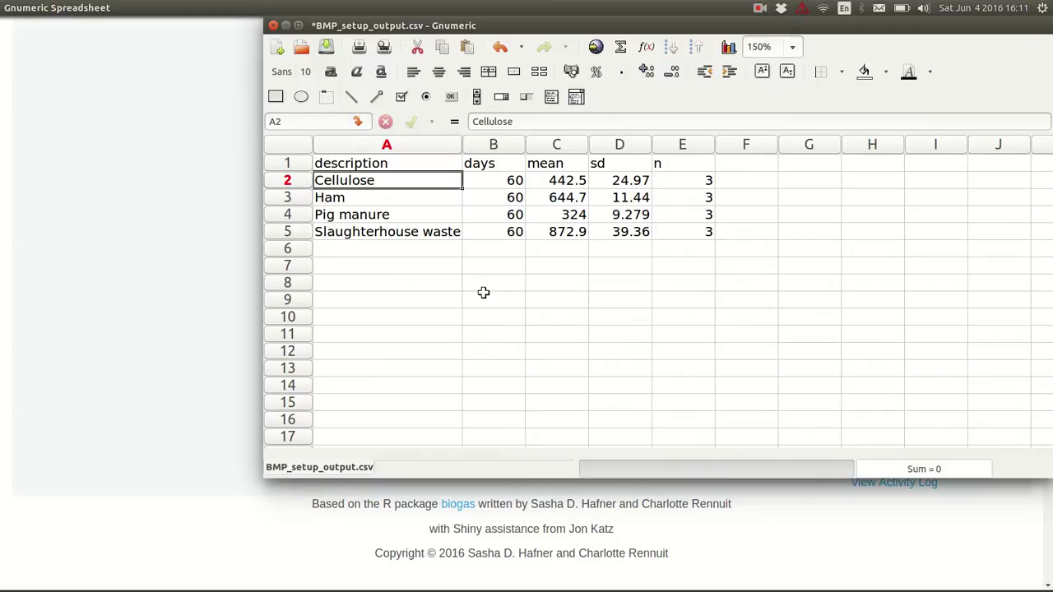
left_click(436, 200)
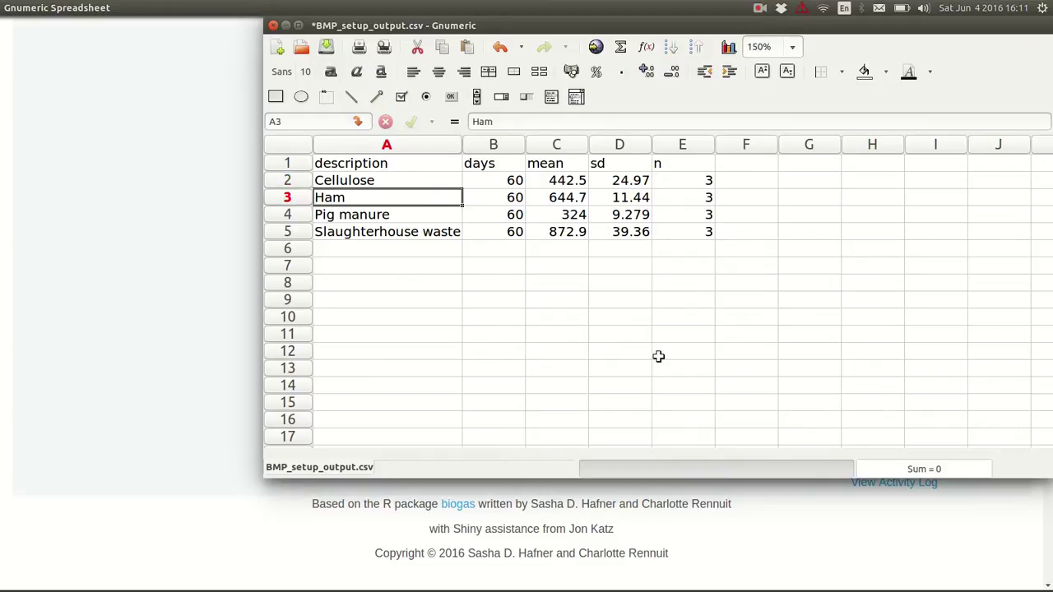
key("ctrl+w")
left_click(673, 303)
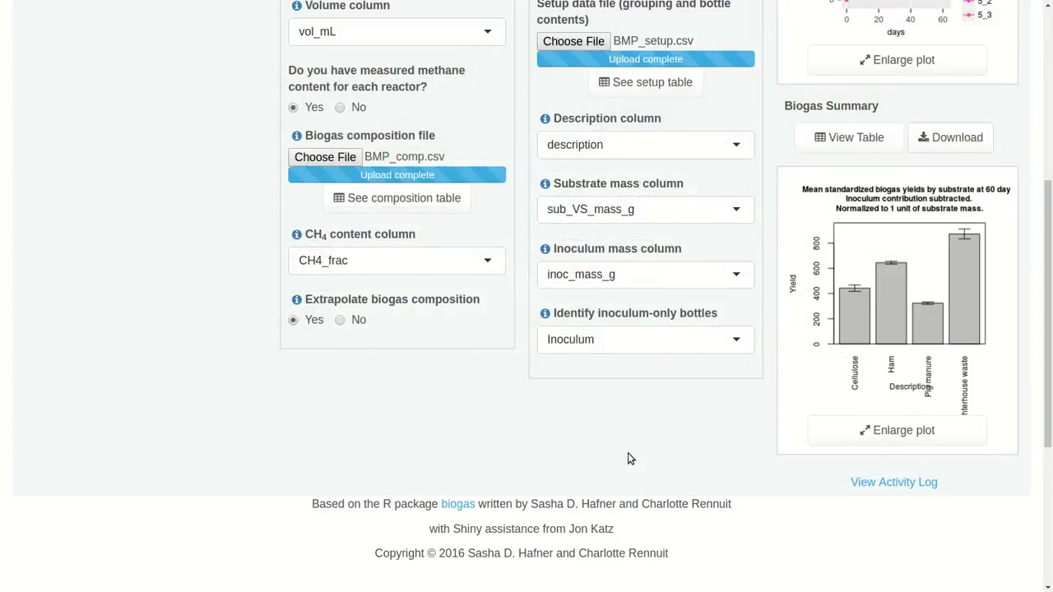
scroll(628, 458, "up", 5)
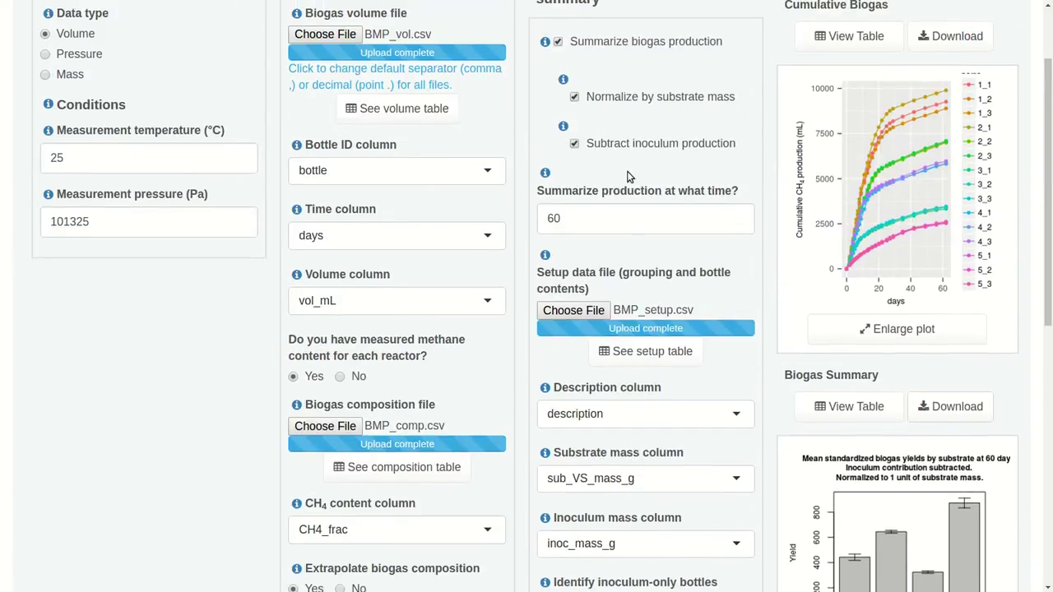
scroll(627, 184, "up", 1)
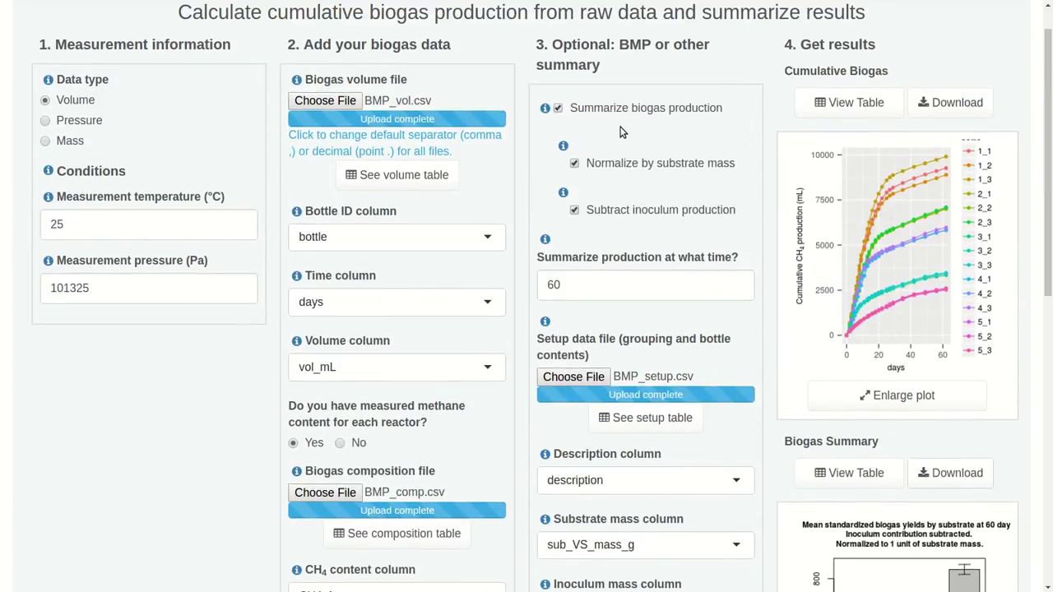